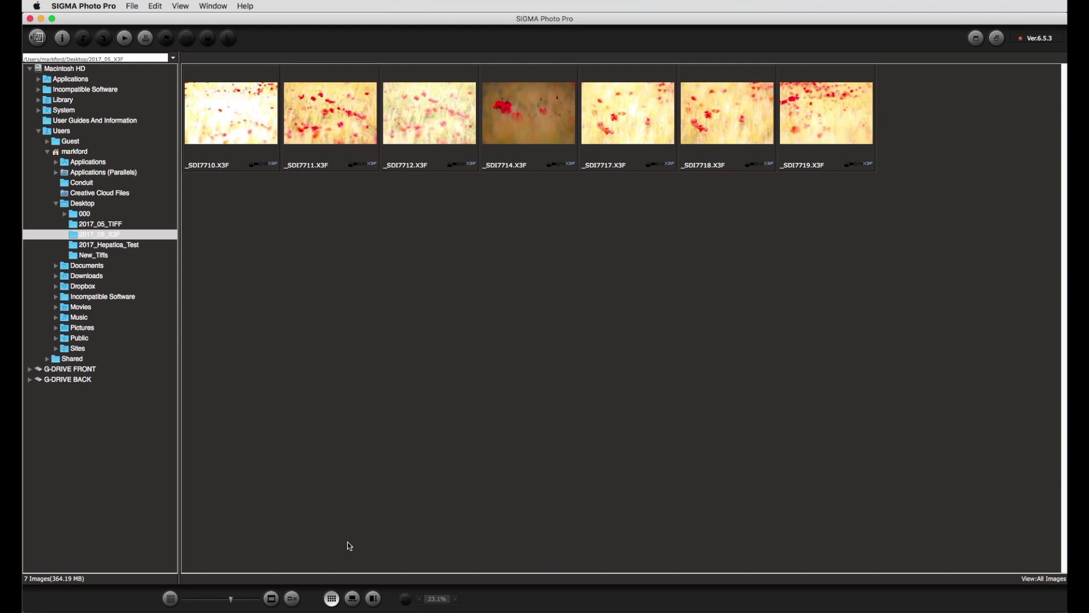
Step: Show _SDI7712 as the large single-image preview above the filmstrip
click(352, 598)
click(462, 532)
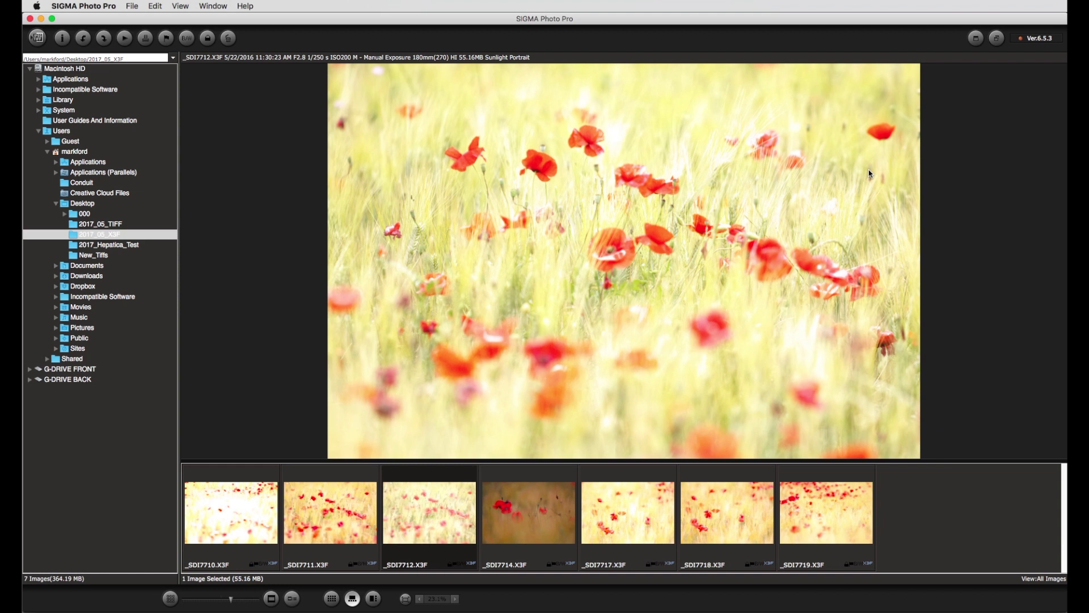
right_click(415, 493)
Step: Open _SDI7712 for editing with clipping warnings on and tonal and colour adjustments reset
click(458, 489)
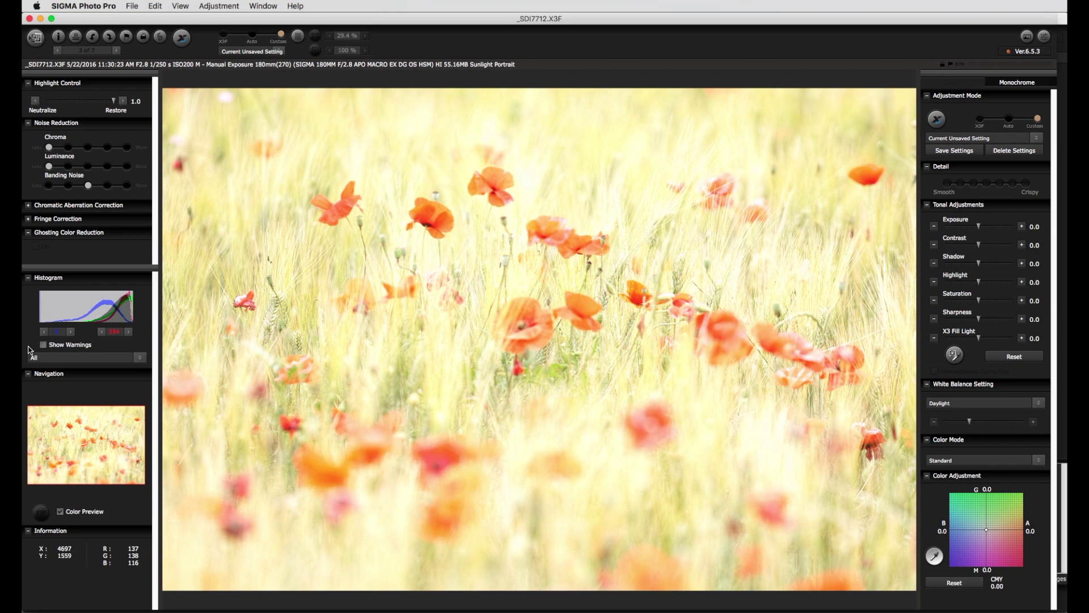
click(44, 344)
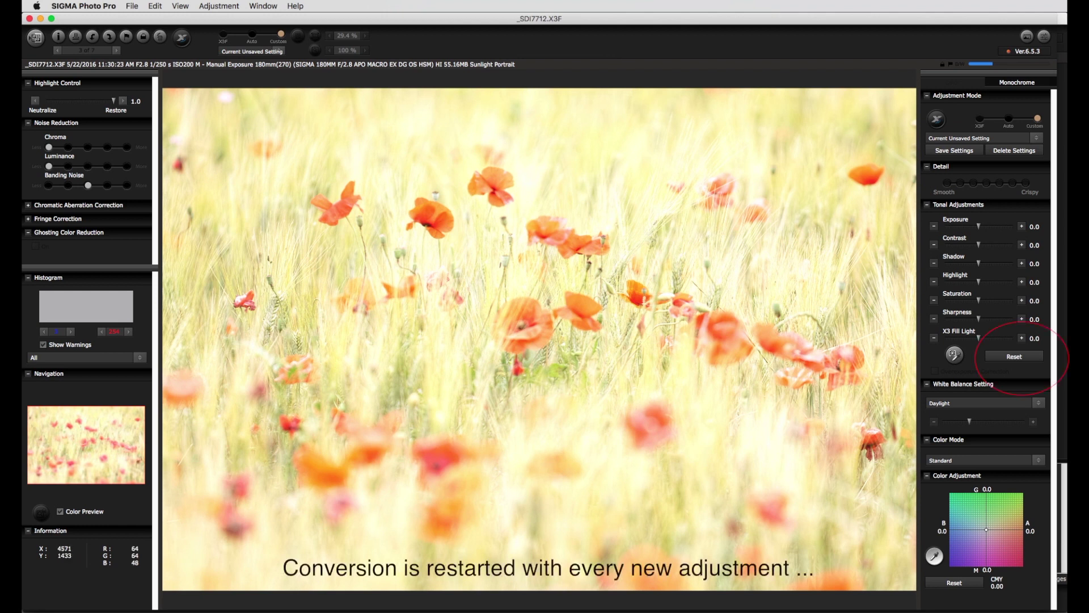
click(1015, 355)
click(971, 583)
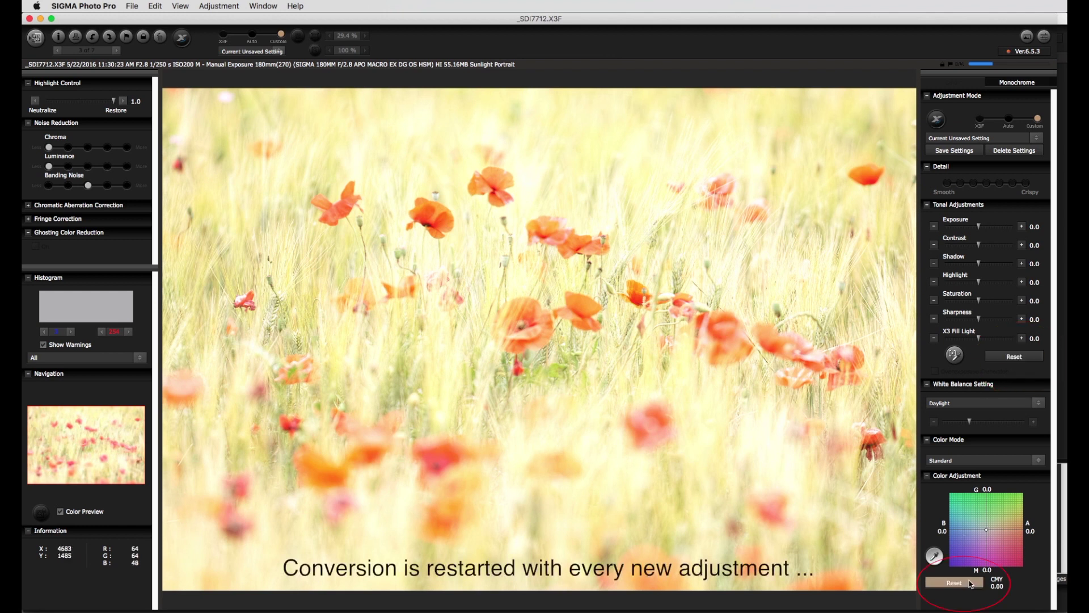
Step: Check the colour mode and white balance lists, keeping Daylight white balance
click(1040, 460)
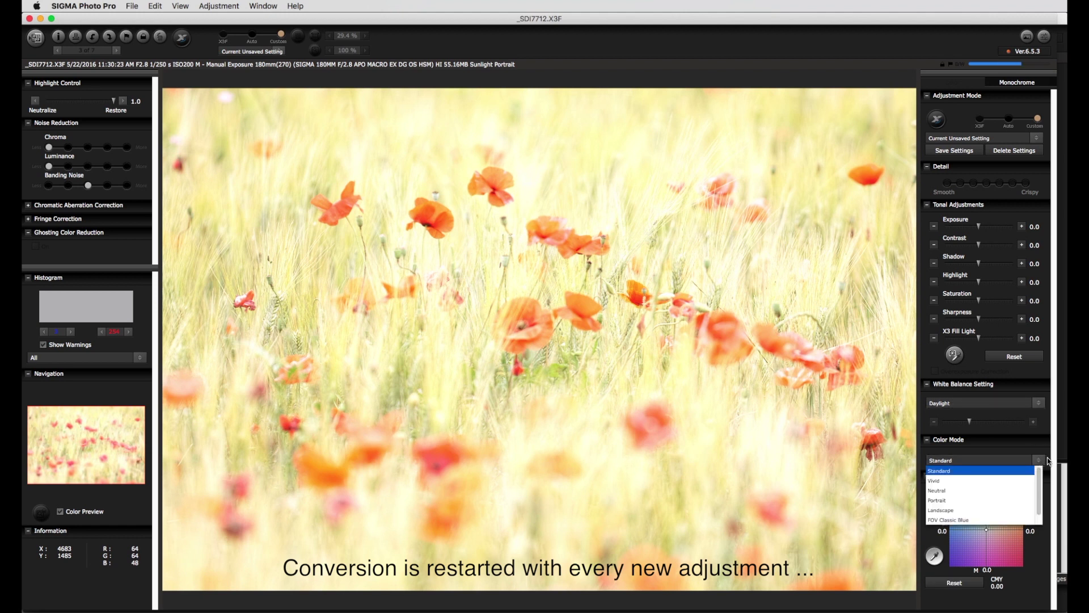
click(1040, 403)
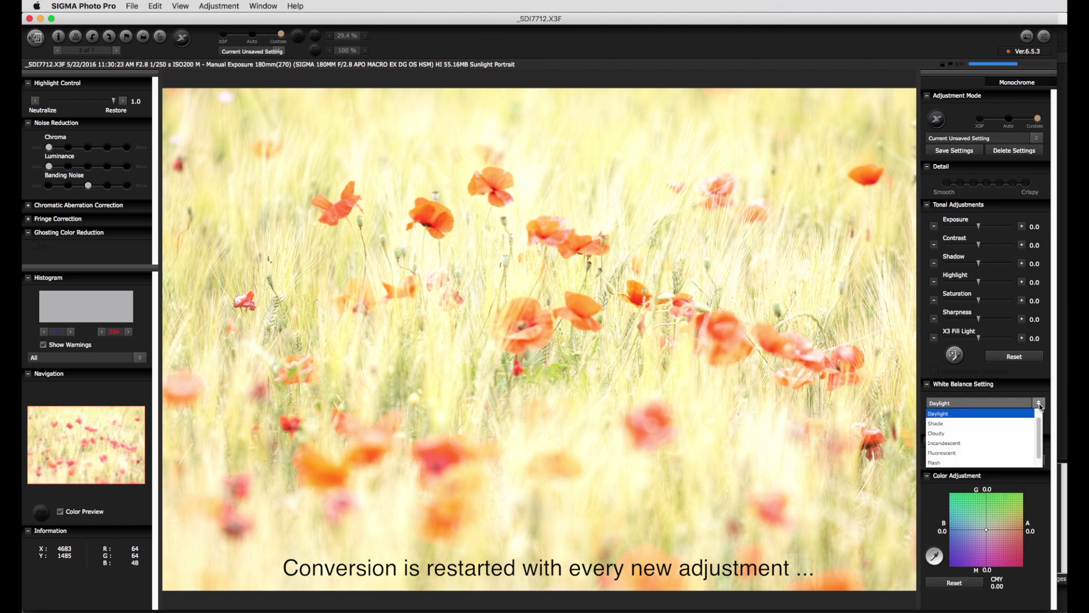
click(1041, 405)
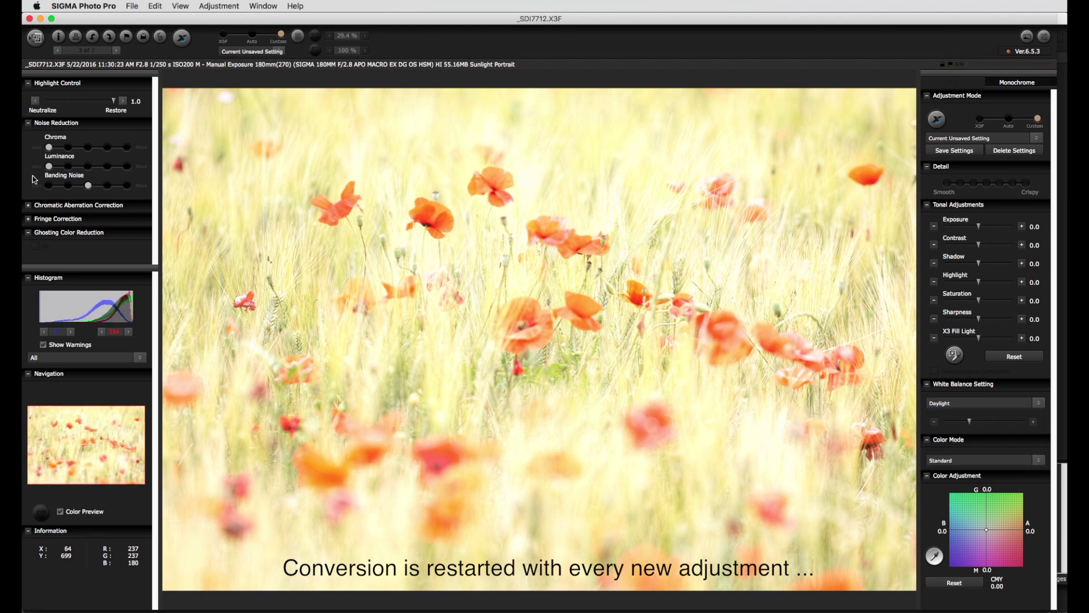
click(93, 142)
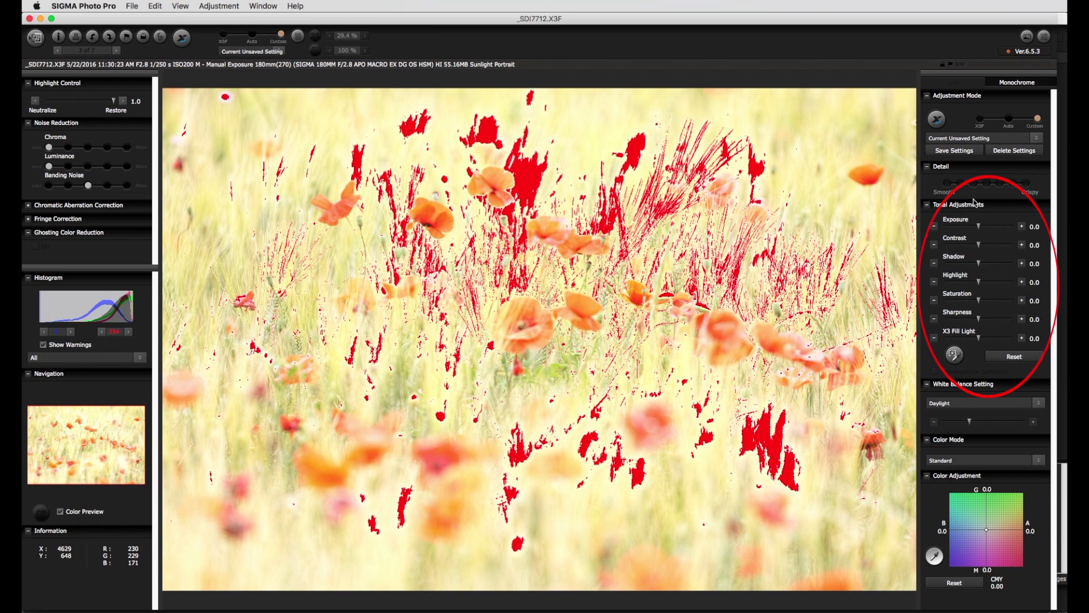
Step: Lower the exposure to -0.8 and raise X3 Fill Light to 0.2
drag(977, 227, 967, 226)
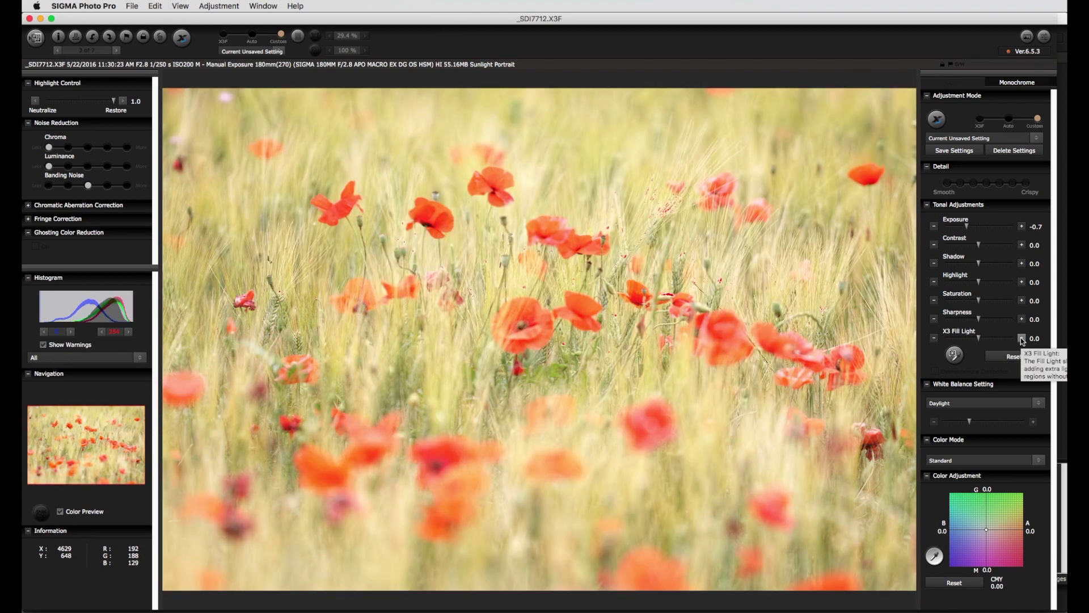
click(934, 226)
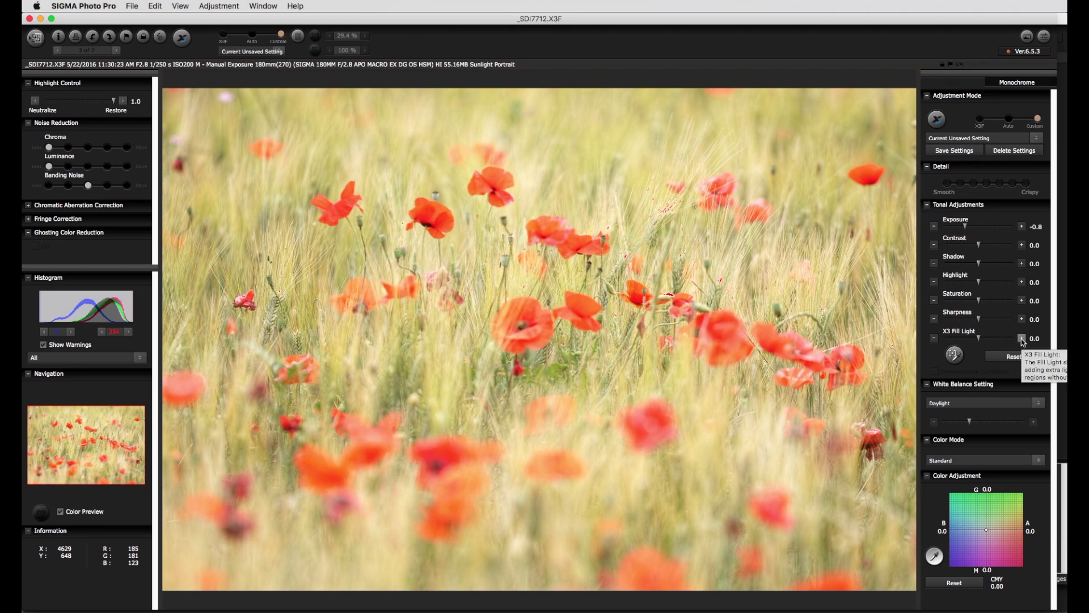
click(1022, 339)
click(1022, 340)
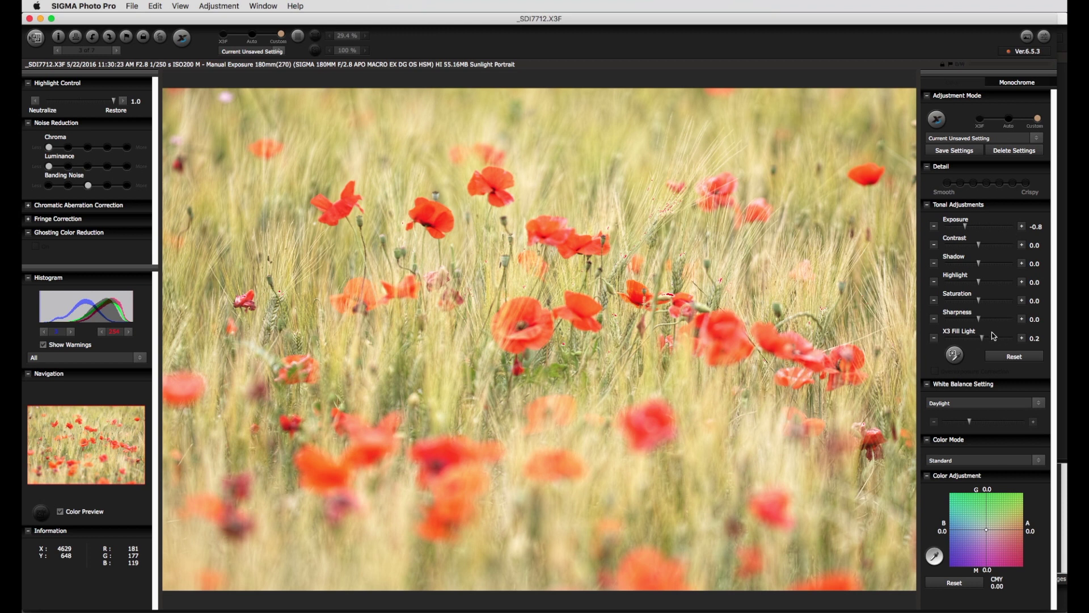
Step: Try a higher X3 Fill Light, keep it at 0.2, and lower exposure to -0.9
drag(981, 338, 999, 340)
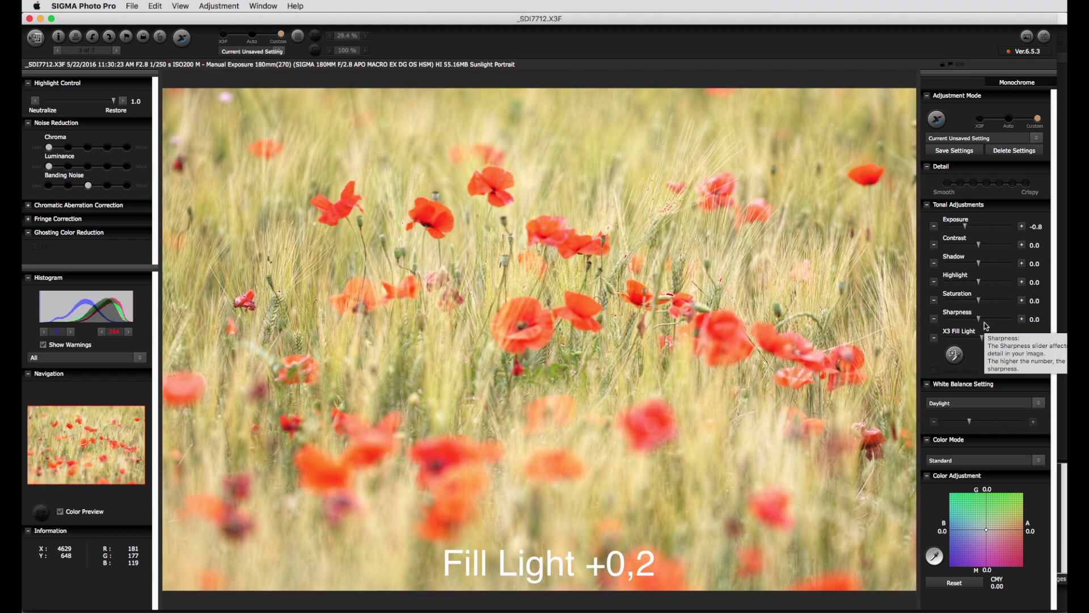
click(933, 226)
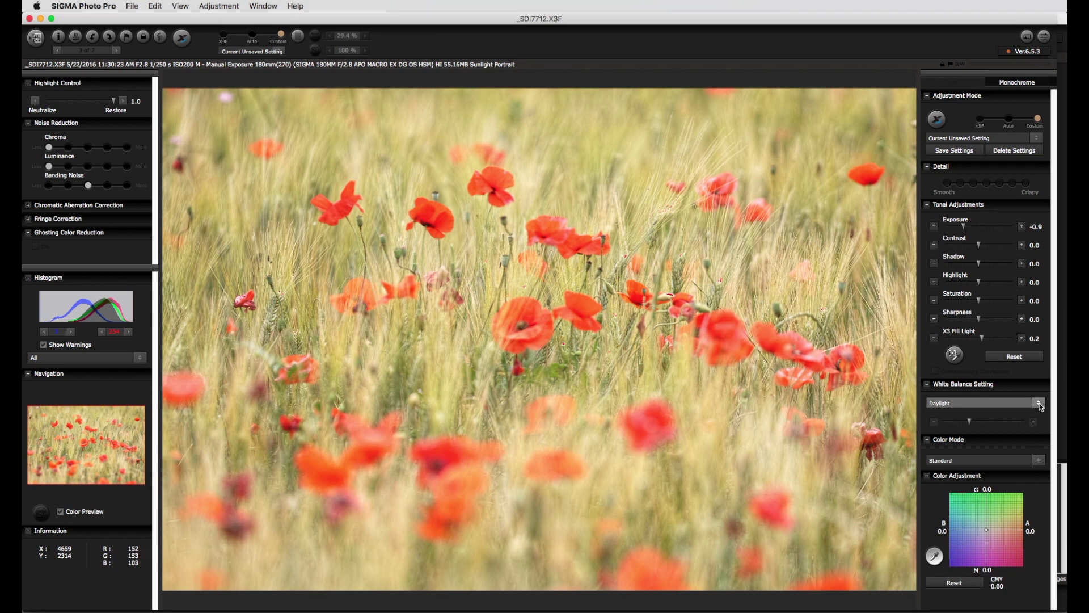
Step: Preview the white balance presets, keep Daylight, and bring up the colour mode list
click(1039, 402)
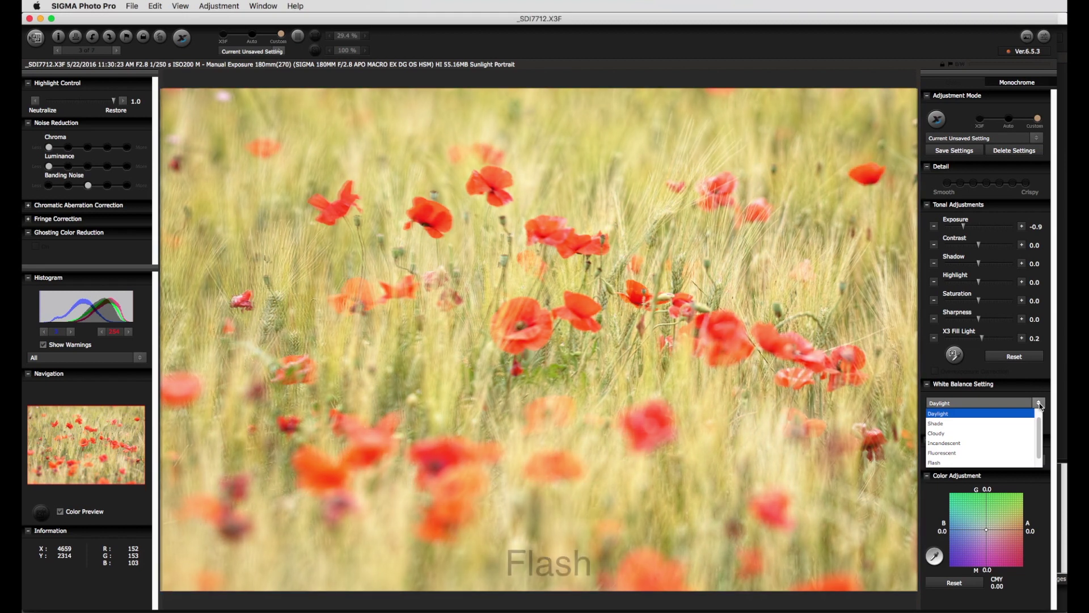
click(1041, 447)
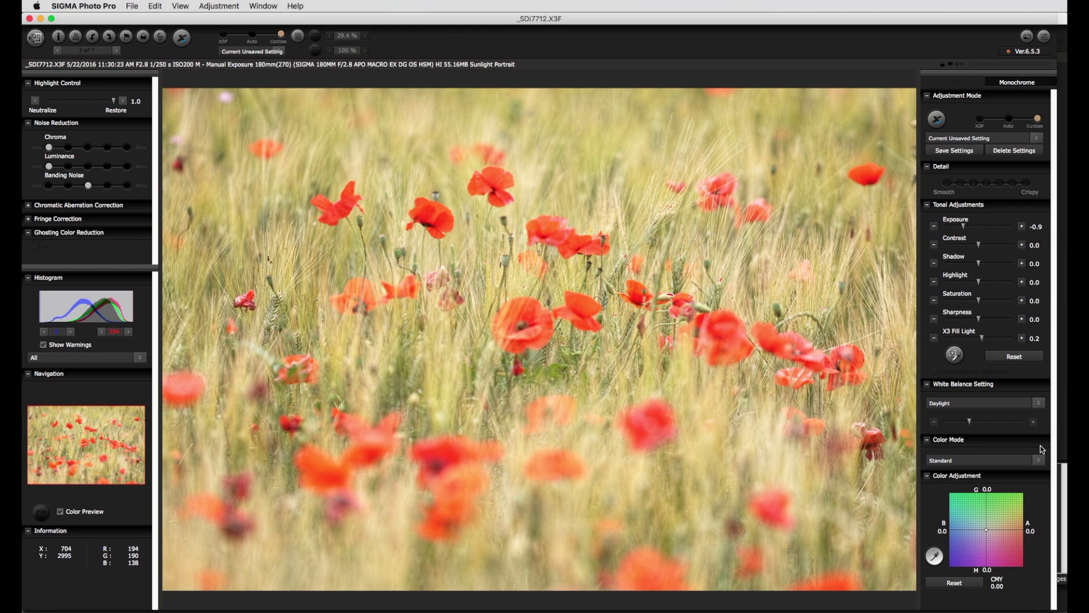
click(1040, 461)
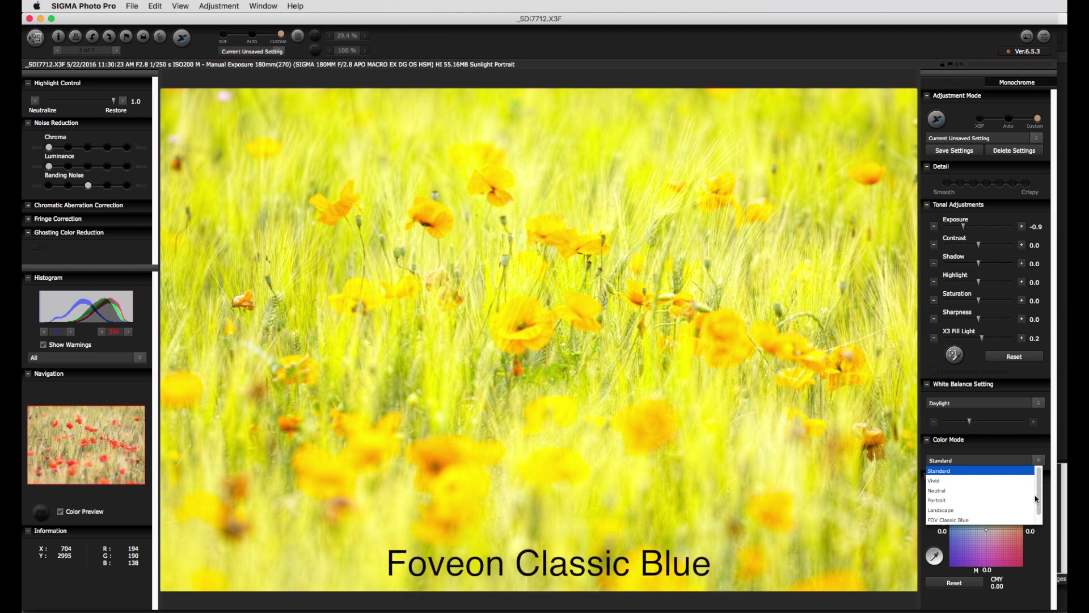
Step: Preview FOV Classic Blue, then switch the colour mode from Standard to Portrait
click(1040, 501)
drag(1040, 501, 1040, 507)
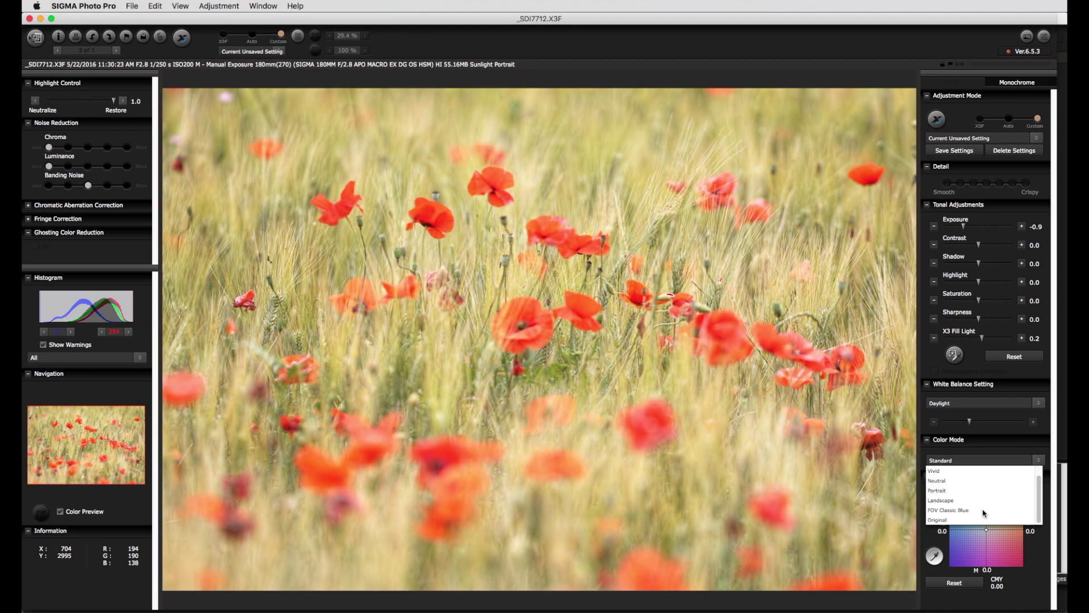
click(1039, 448)
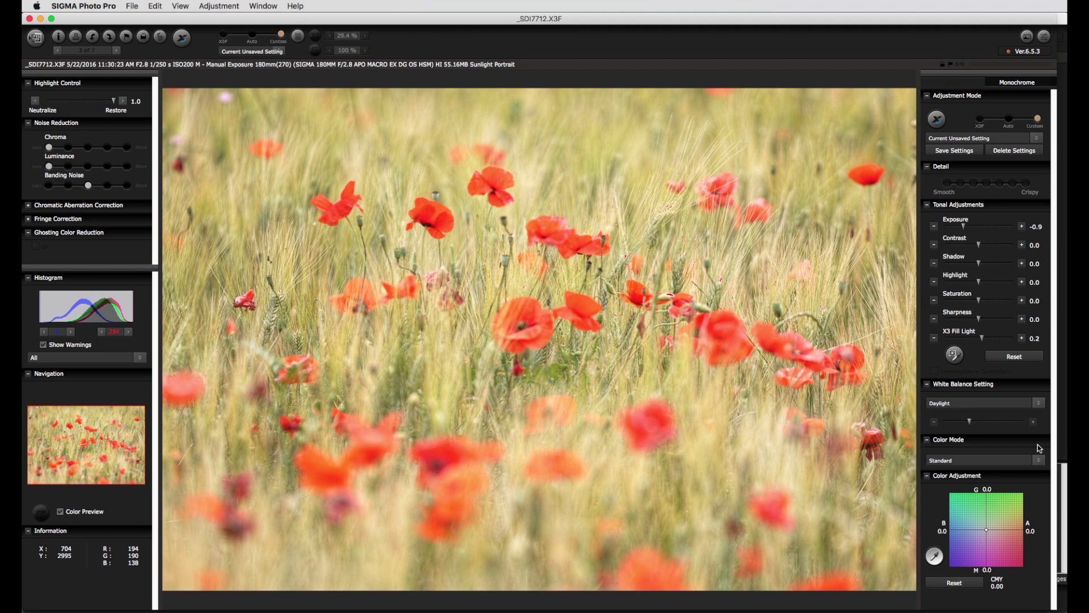
click(1040, 461)
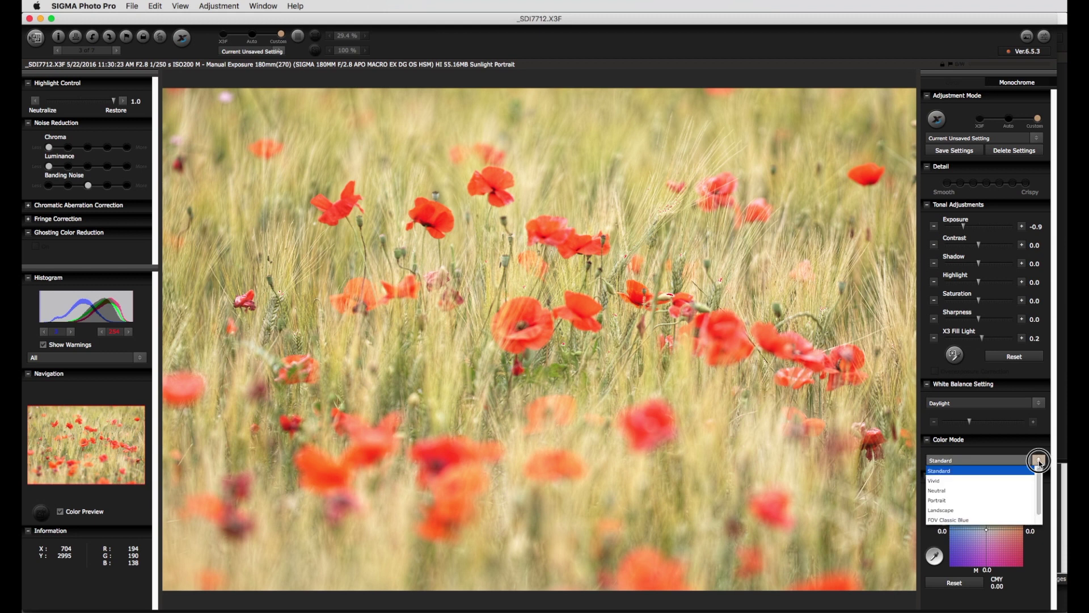
click(951, 502)
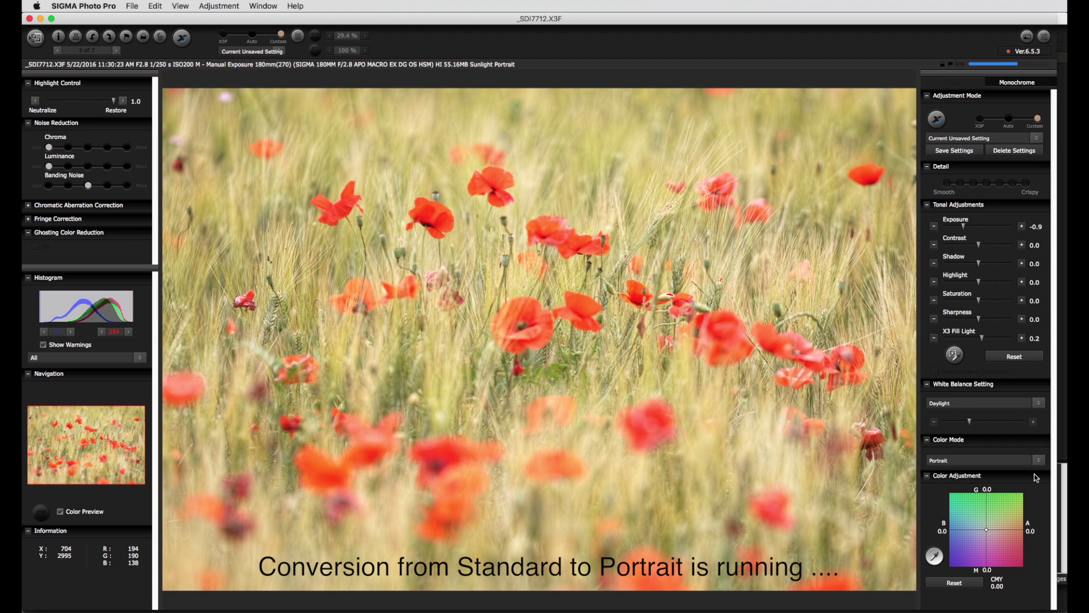
Step: Shift the colour adjustment toward blue and magenta to B 30.0, M 10.0
click(943, 564)
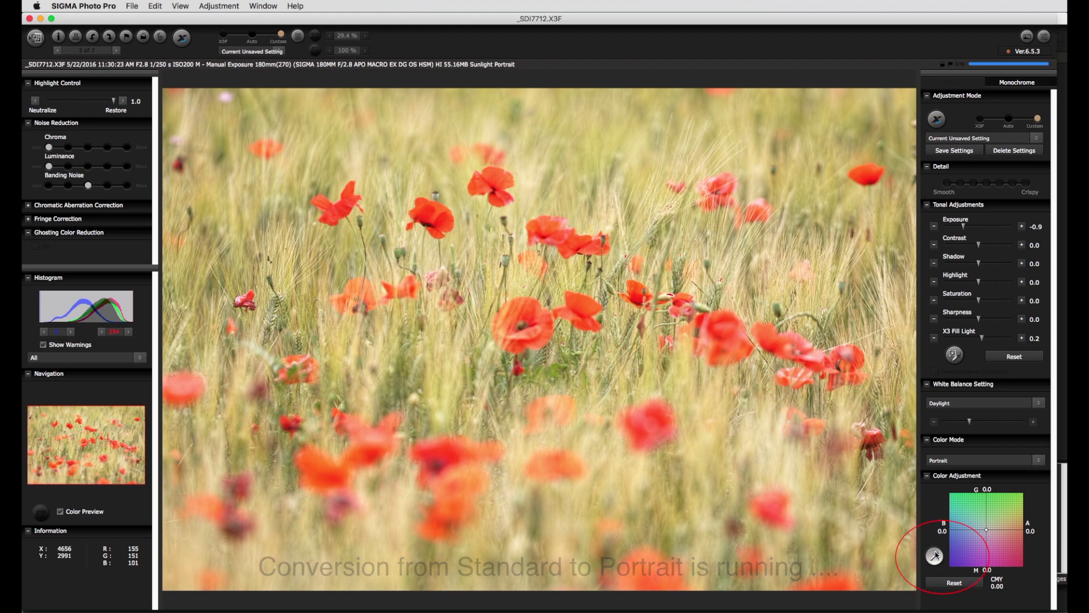
click(937, 556)
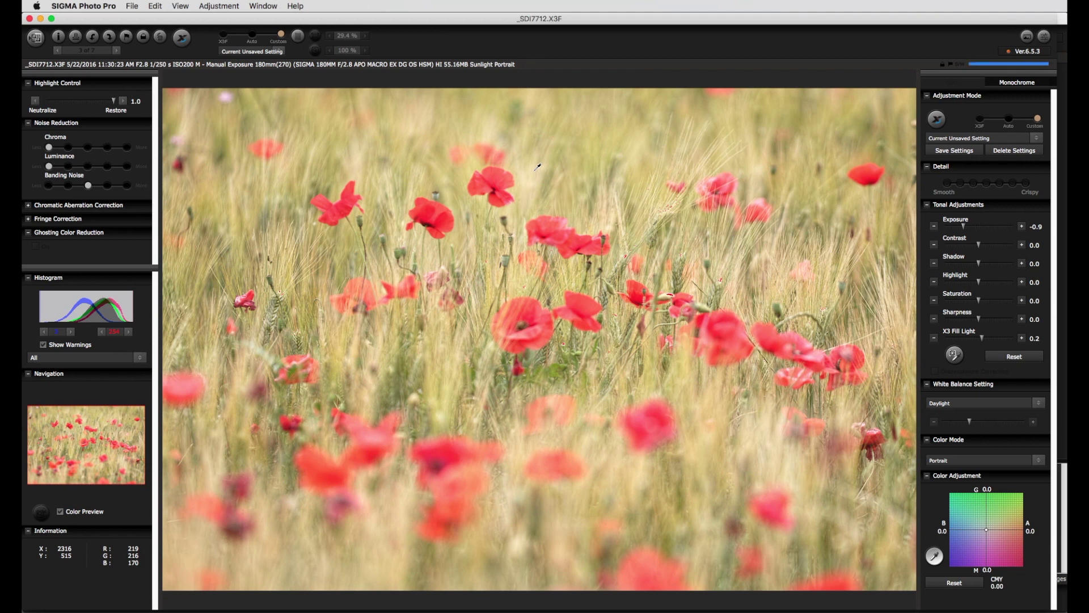
click(952, 539)
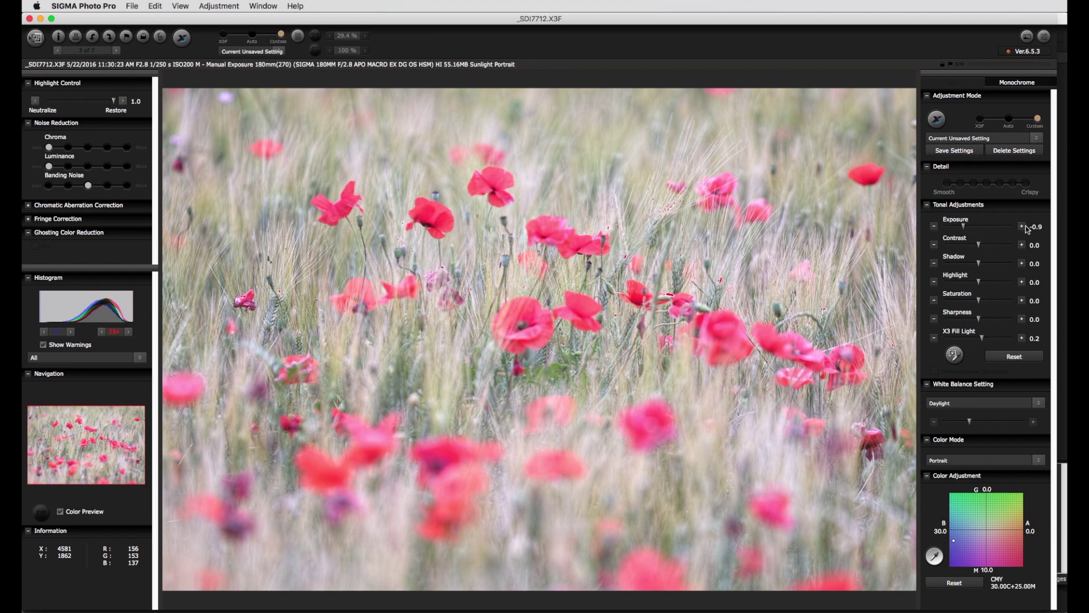
Step: Lower the exposure to -1.0 and nudge contrast up to 0.1
click(934, 225)
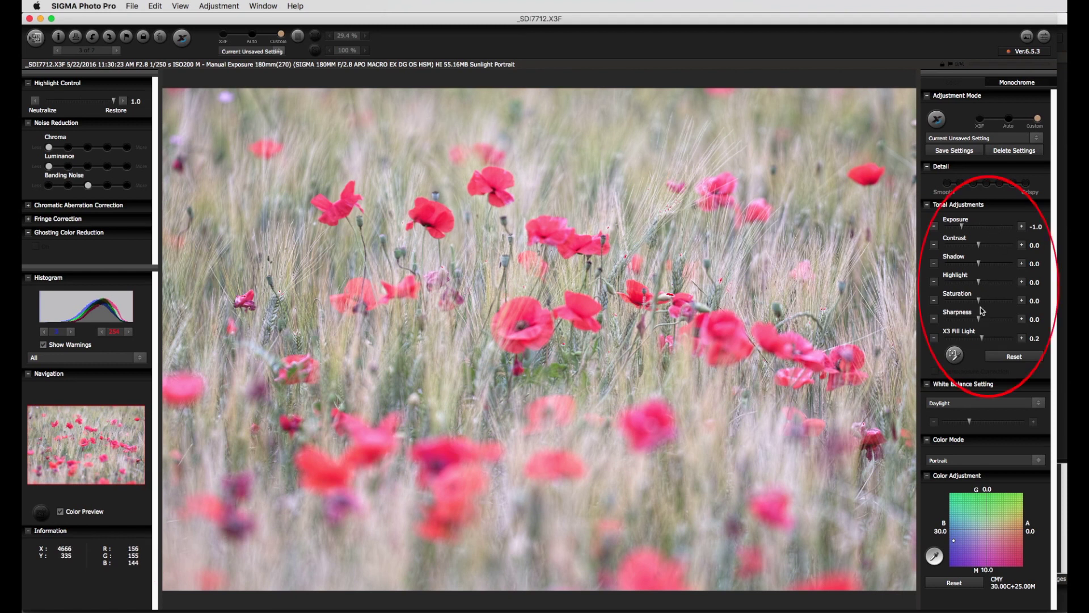
click(1021, 245)
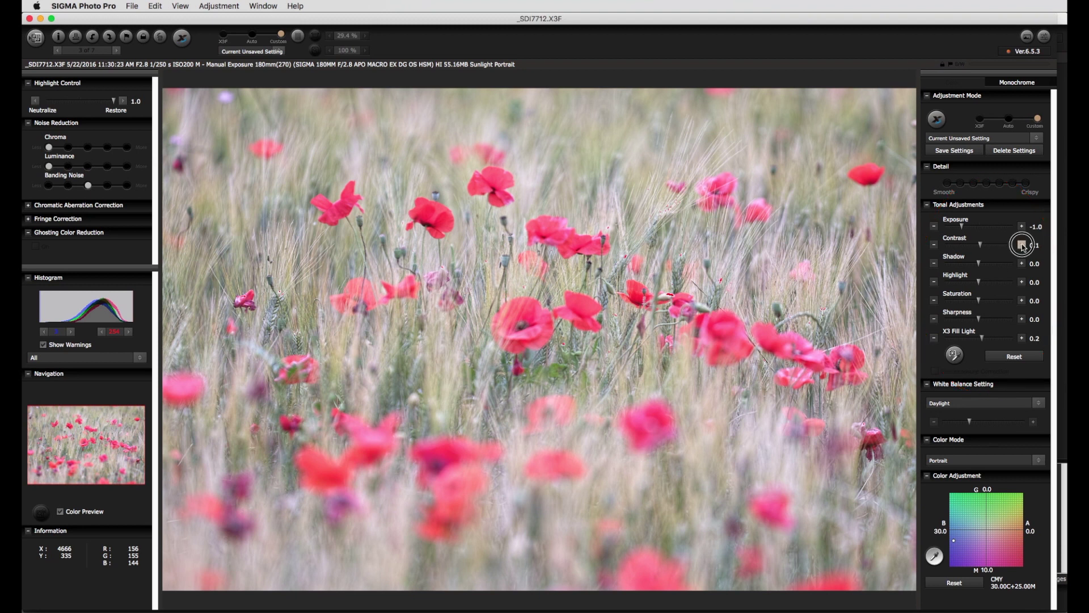
Step: Raise the saturation to 0.5 in Tonal Adjustments
click(987, 301)
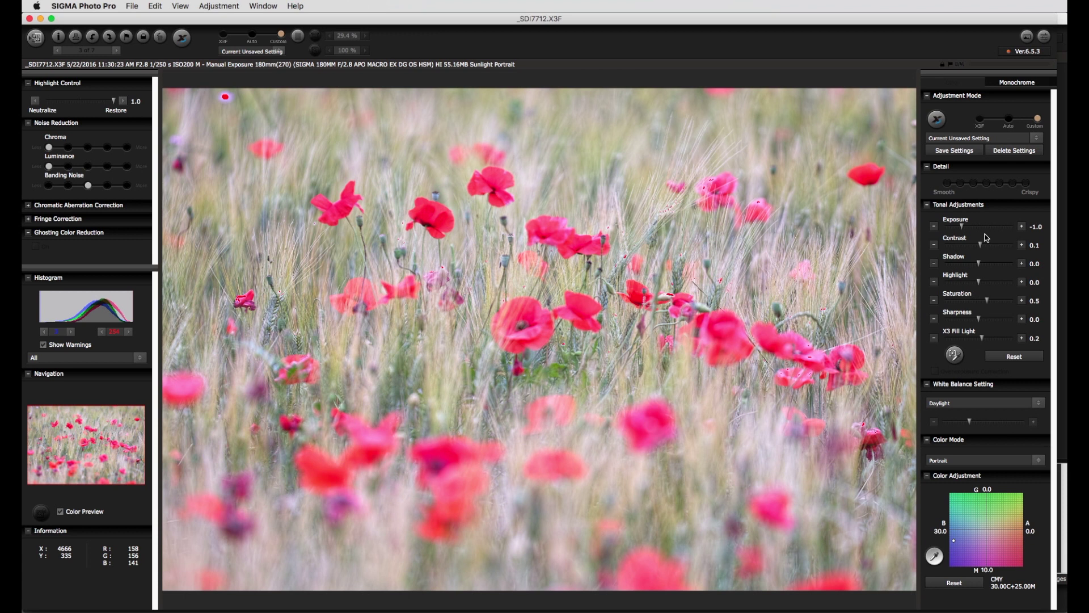
Step: Raise chroma noise reduction one step and ease colour balance to B 24.0, M 12.0
click(69, 147)
click(960, 543)
click(962, 546)
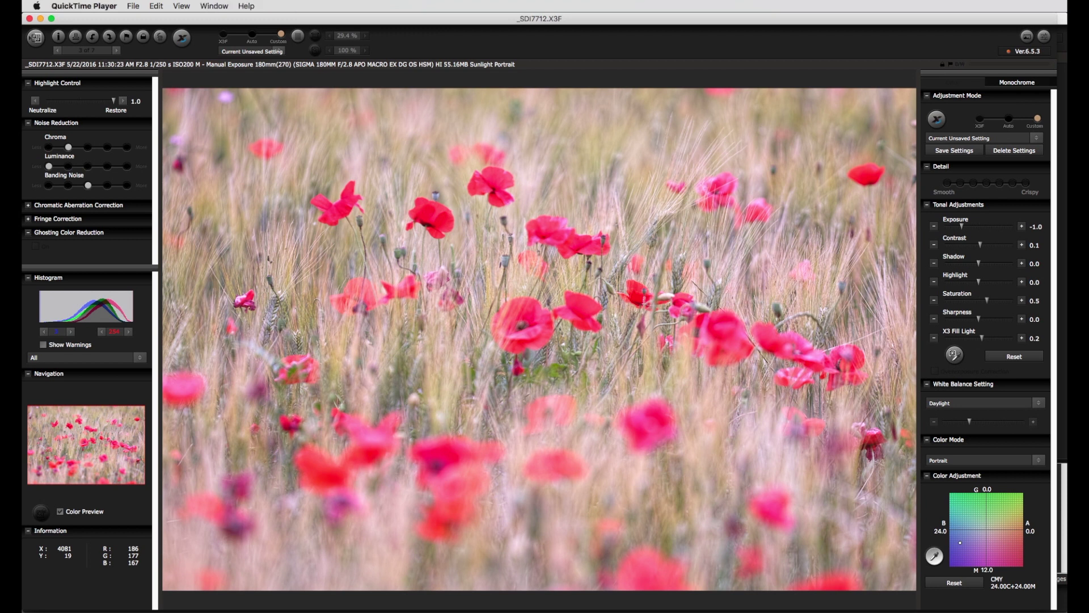
click(825, 73)
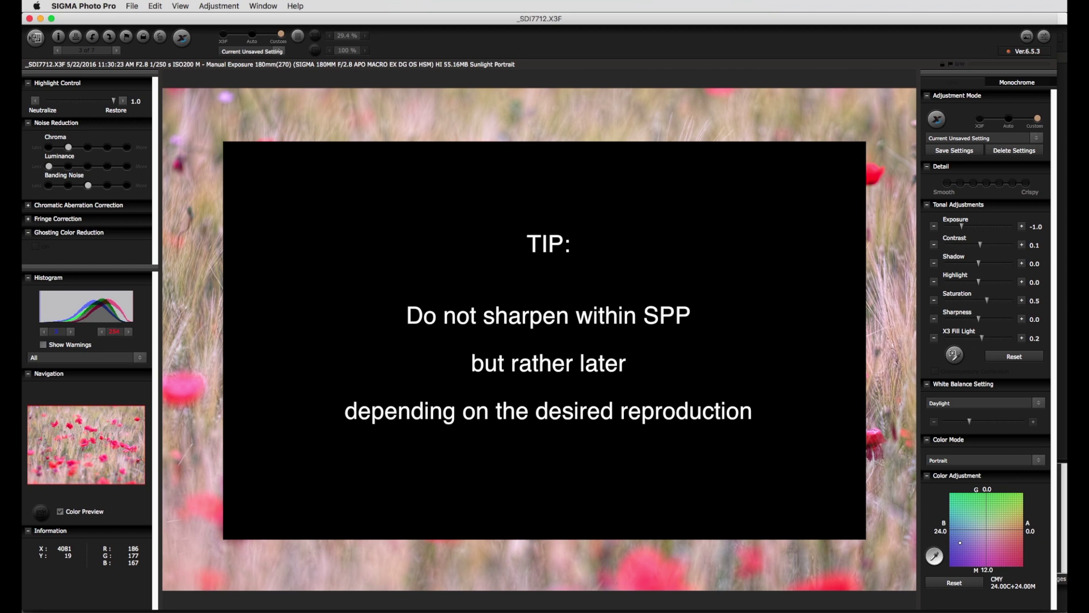
key(super+Tab)
click(826, 73)
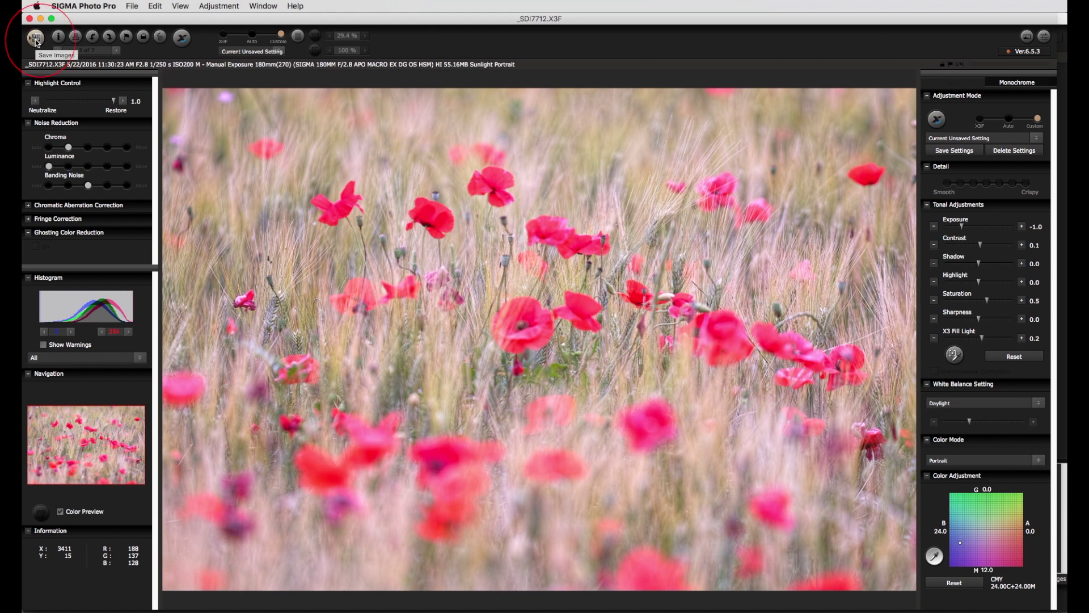
Step: Begin saving the developed image and set the destination folder to Desktop's 2017_05_TIFF
click(35, 38)
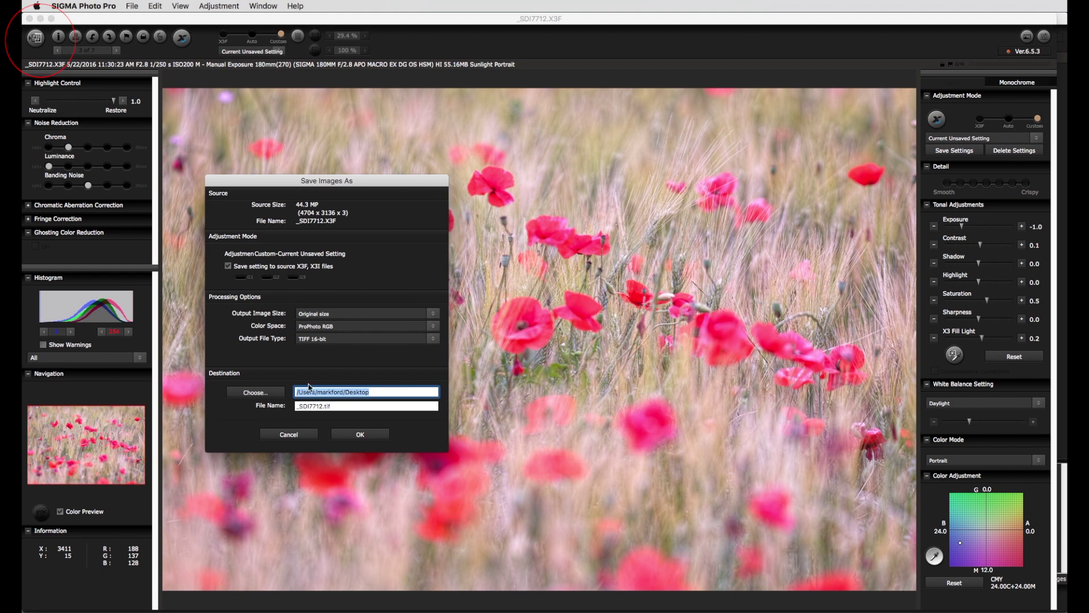
click(262, 393)
click(397, 247)
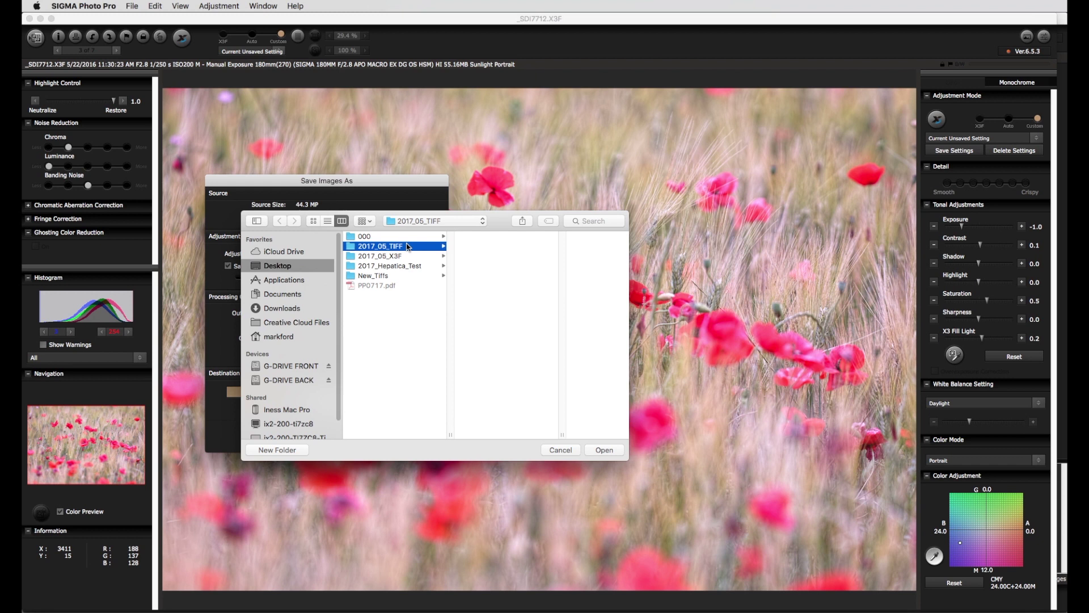
click(607, 451)
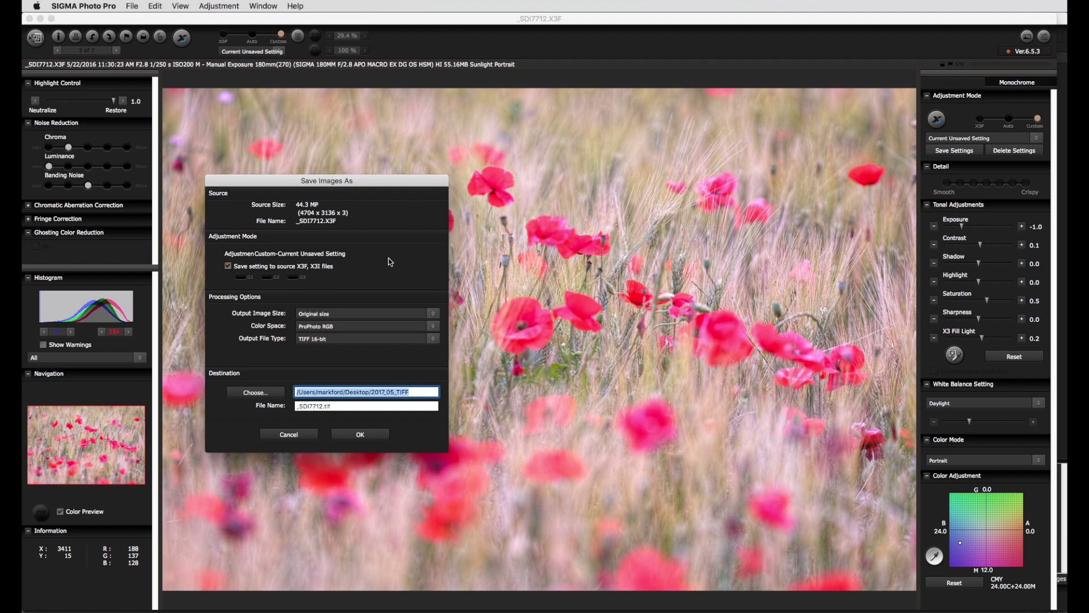
Step: Confirm original size, ProPhoto RGB and TIFF 16-bit, and rename the file 7712-1+010000+0500+02_day_port_B24M12
click(432, 313)
click(435, 324)
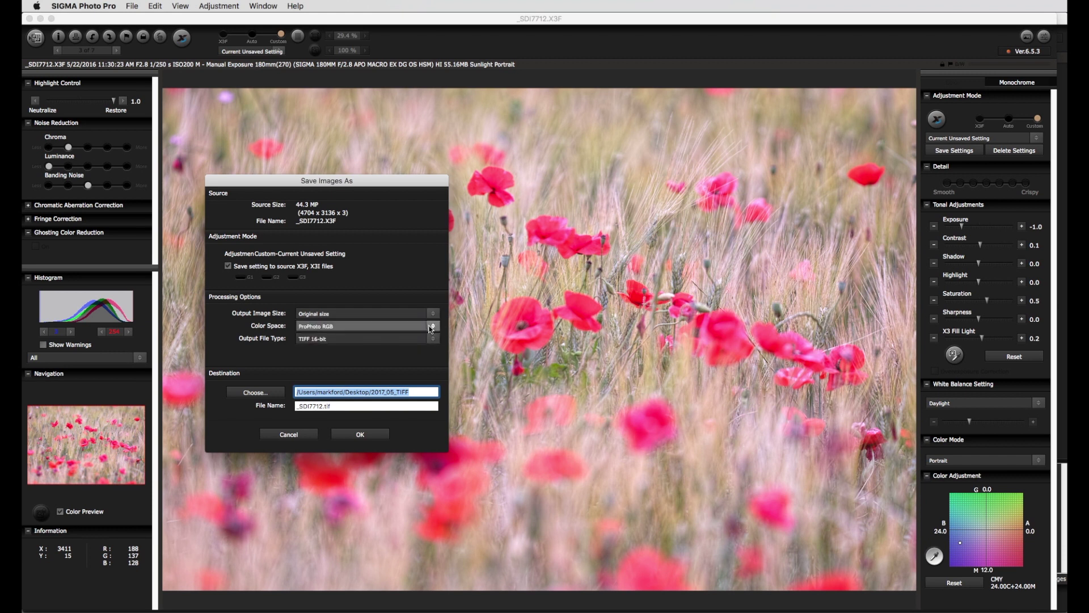
click(434, 326)
click(434, 325)
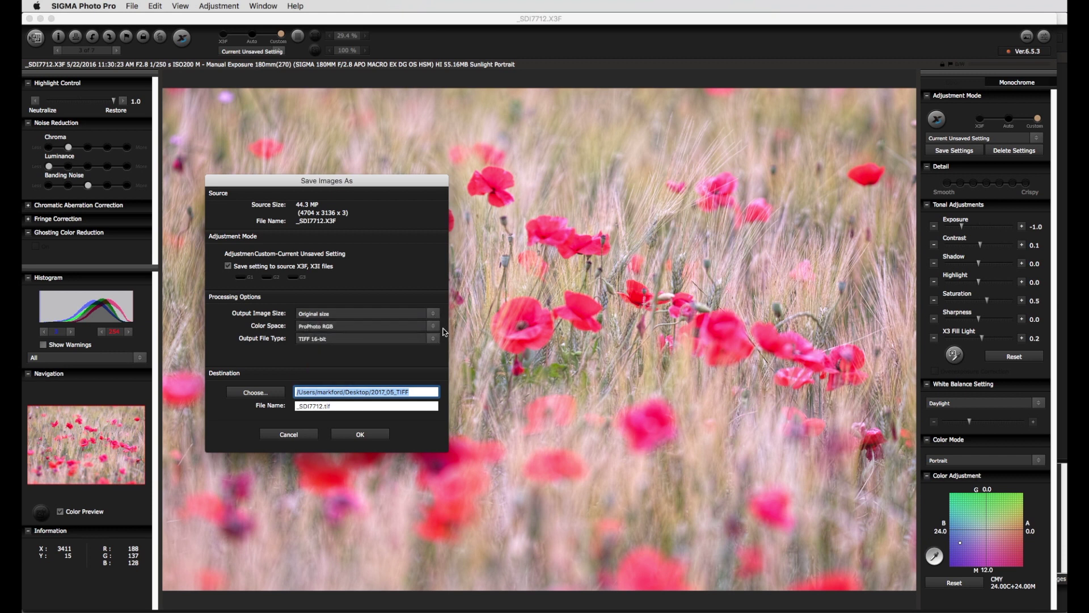
click(433, 339)
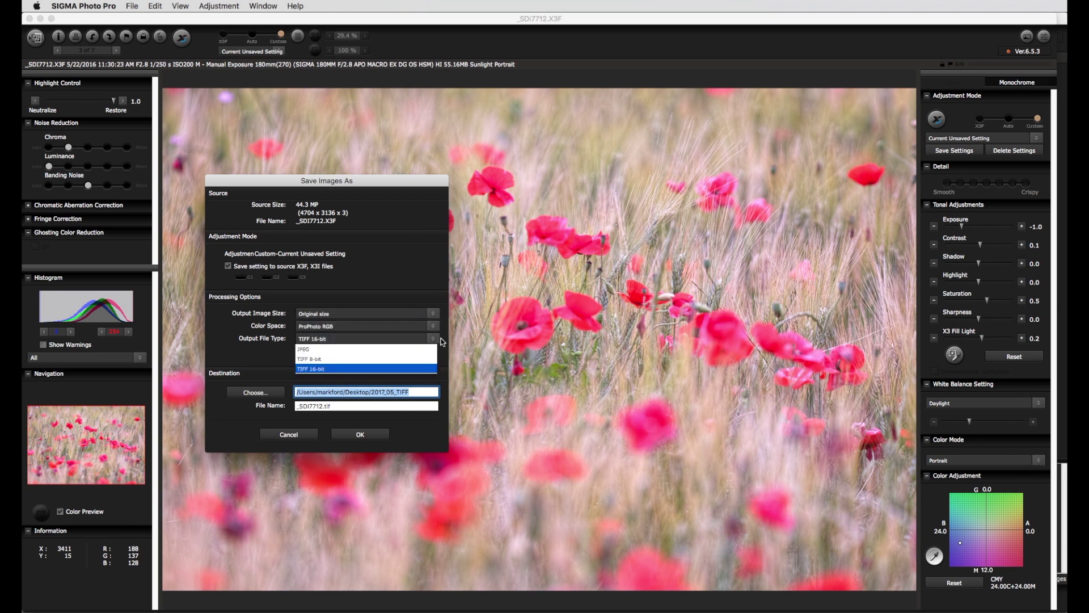
click(445, 343)
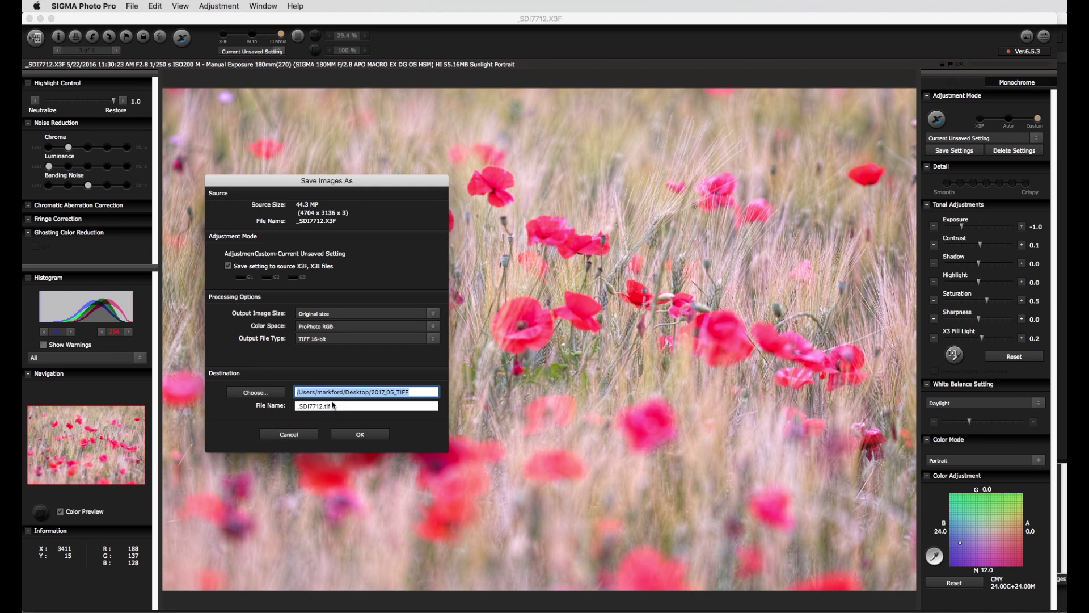
double_click(315, 405)
text(7712-1+01)
text(0000+0)
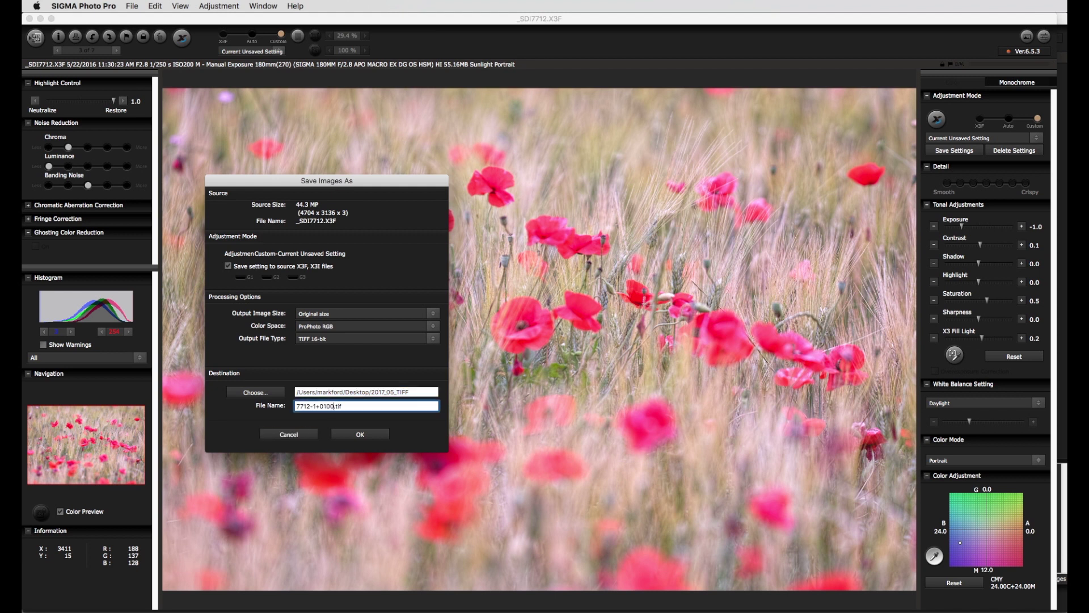
text(500+02_day_port_B24M12)
Step: Save the TIFF, close the editing window, and view the 84.46 MB file in 2017_05_TIFF
click(360, 434)
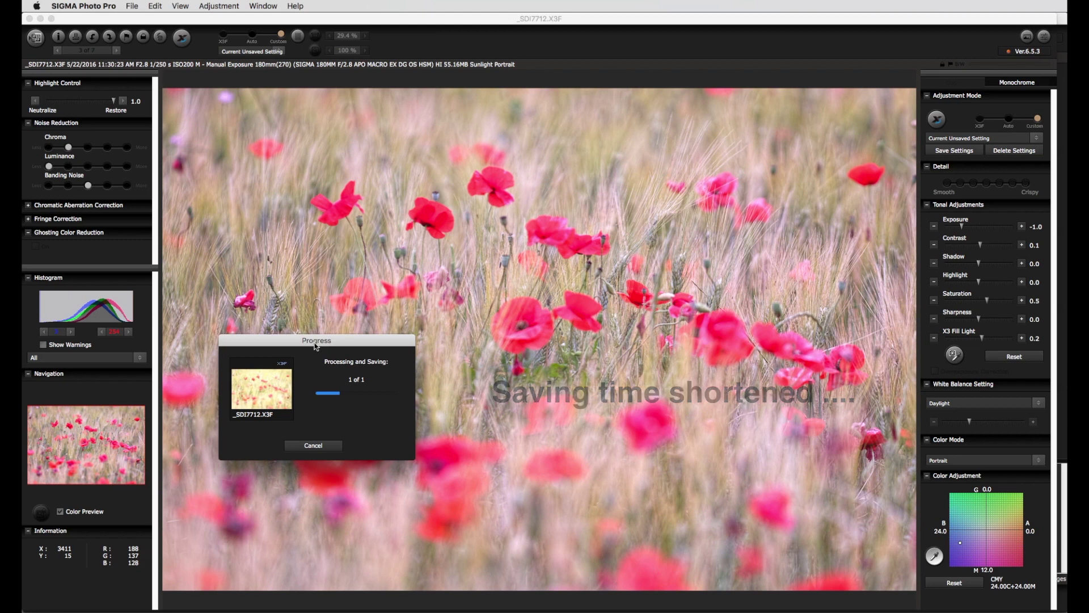
click(29, 18)
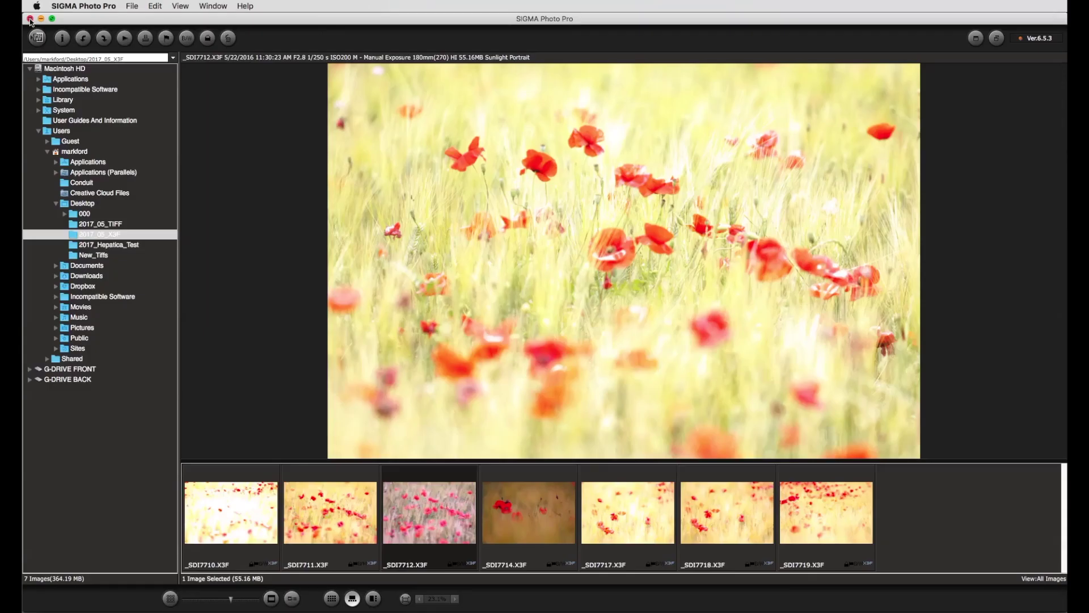
click(111, 225)
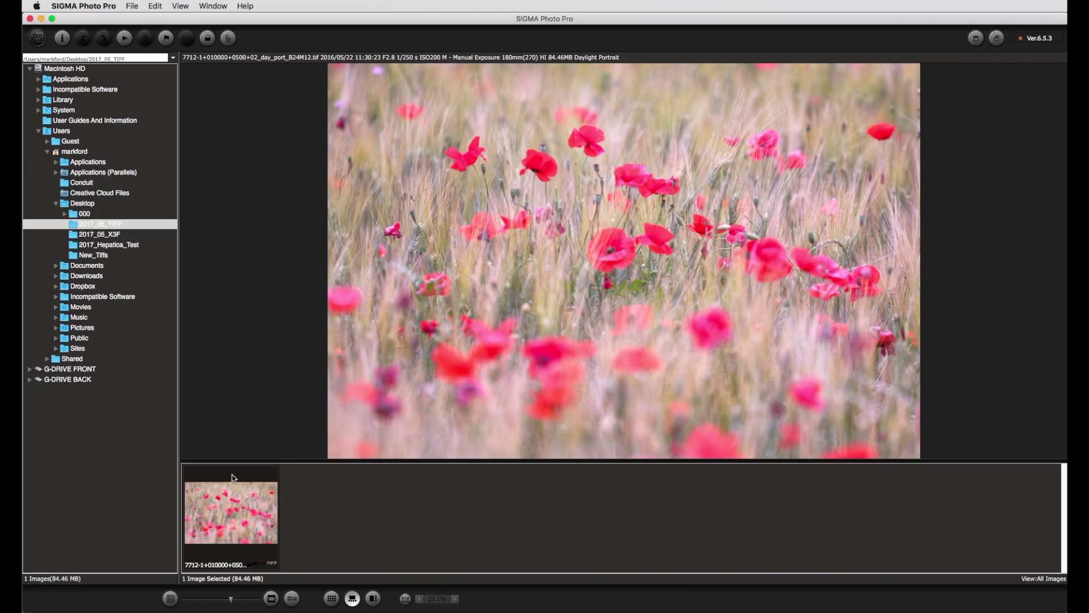